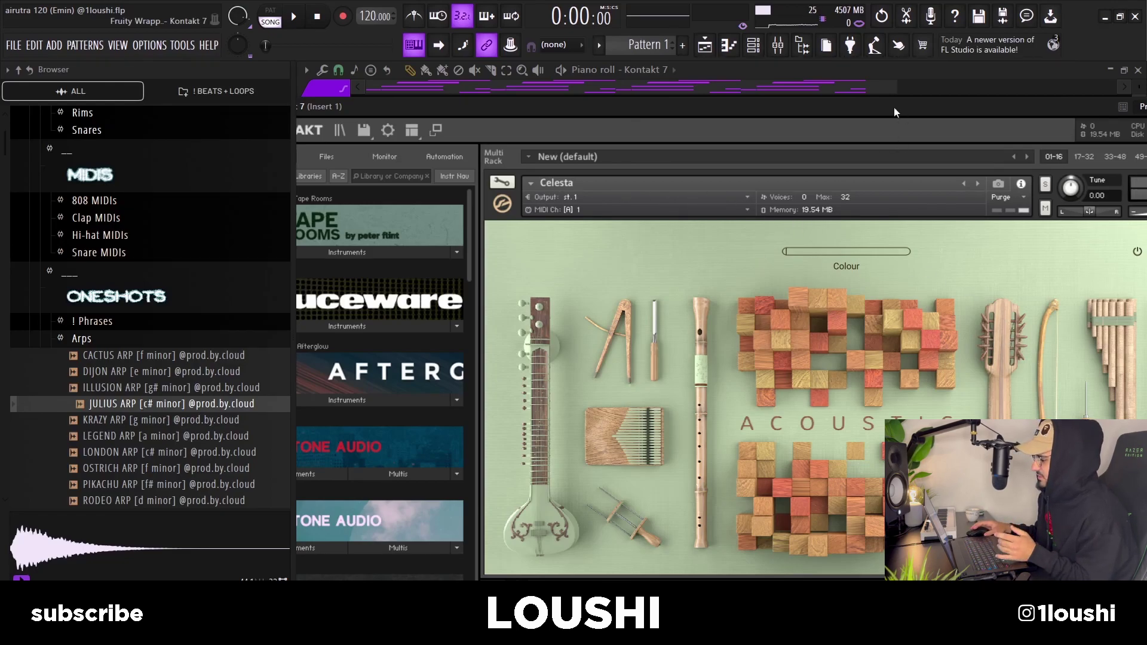
# Reveal the Kontakt 7 piano roll and stack the first loop's notes into a chord of E3, F#3, G3, B3 and B4 at bar 1.
pyautogui.moveTo(895, 108); pyautogui.dragTo(889, 253)
pyautogui.press('Escape')
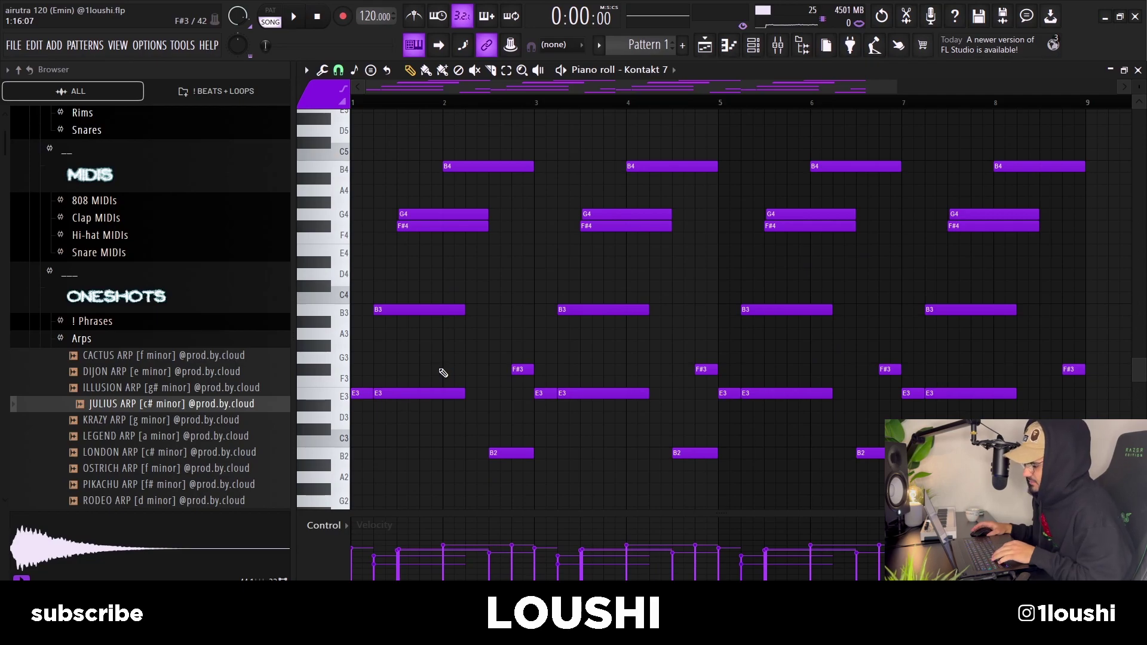
pyautogui.rightClick(361, 393)
pyautogui.keyDown('ctrl'); pyautogui.click(411, 396); pyautogui.keyUp('ctrl')
pyautogui.keyDown('ctrl'); pyautogui.keyDown('shift'); pyautogui.click(400, 309); pyautogui.keyUp('shift'); pyautogui.keyUp('ctrl')
pyautogui.click(392, 318)
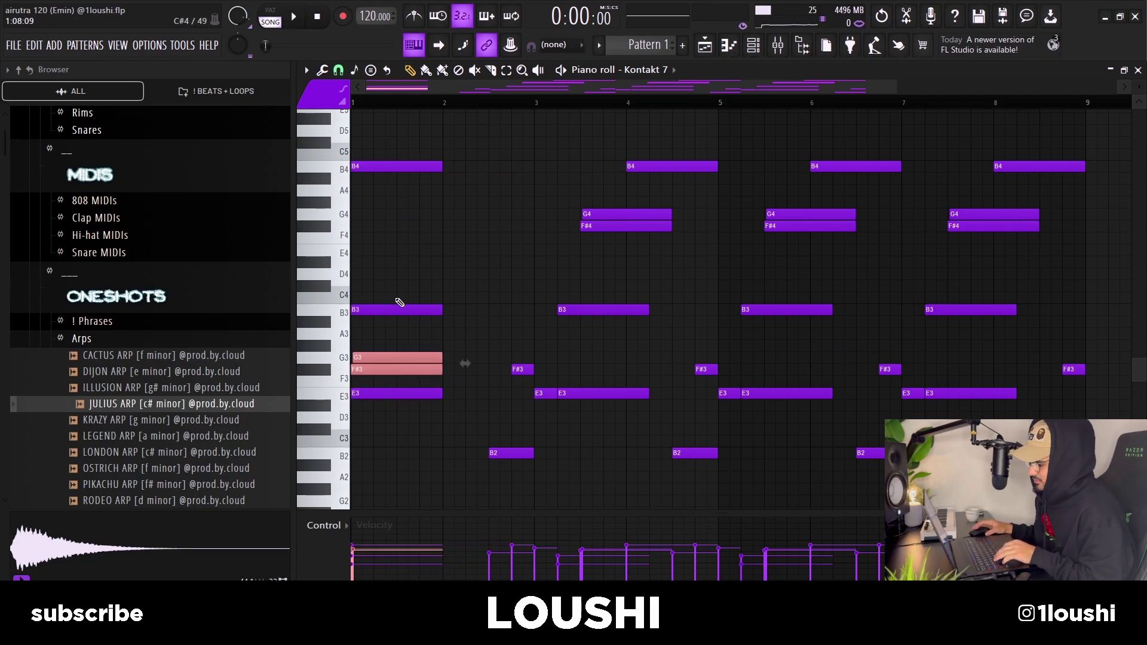
# Undo and redo the last bar 1 chord edits, ending with its F# and G raised to F#4 and G4.
pyautogui.hotkey('ctrl', 'z')
pyautogui.hotkey('ctrl', 'z')
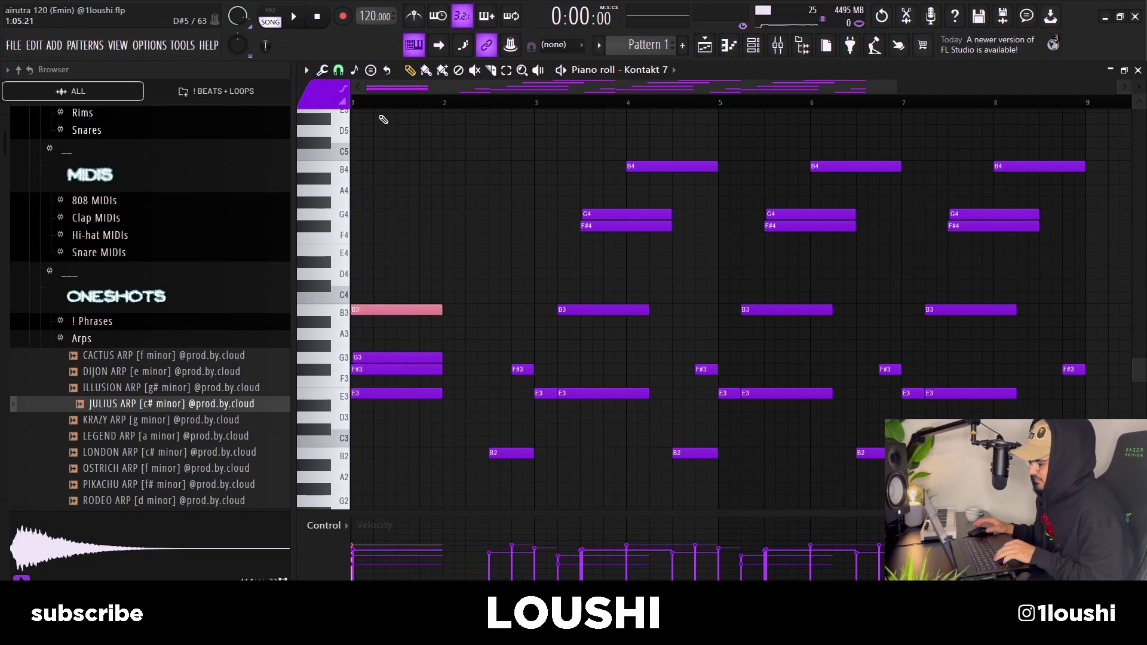
pyautogui.hotkey('ctrl', 'shift', 'z')
pyautogui.hotkey('ctrl', 'shift', 'z')
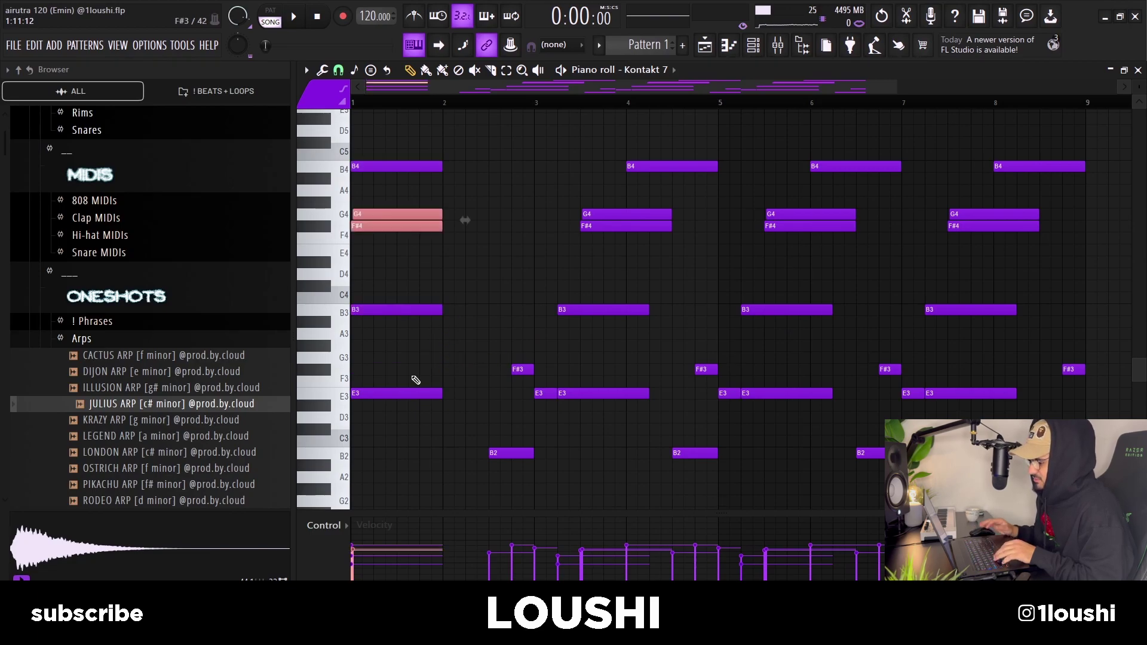
pyautogui.hotkey('ctrl', 'shift', 'z')
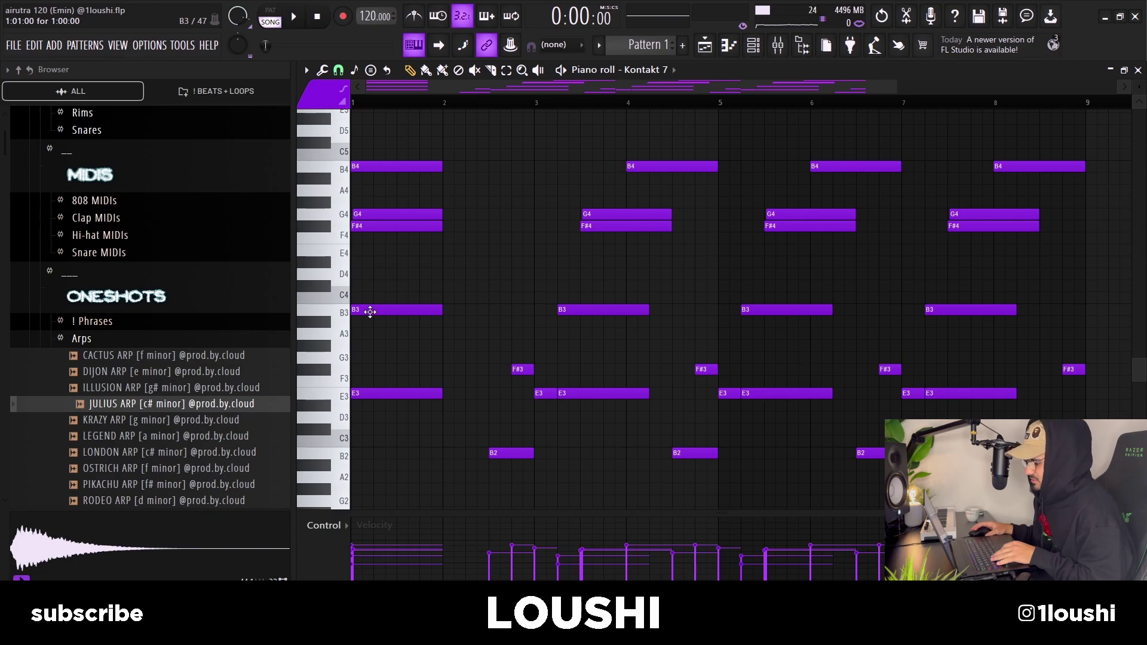
# Restore the full melody transposed up one semitone, with F3, C4 and G#3 in the second half of bar 2.
pyautogui.hotkey('ctrl', 'shift', 'z')
pyautogui.hotkey('ctrl', 'shift', 'z')
pyautogui.hotkey('ctrl', 'shift', 'z')
pyautogui.hotkey('ctrl', 'shift', 'z')
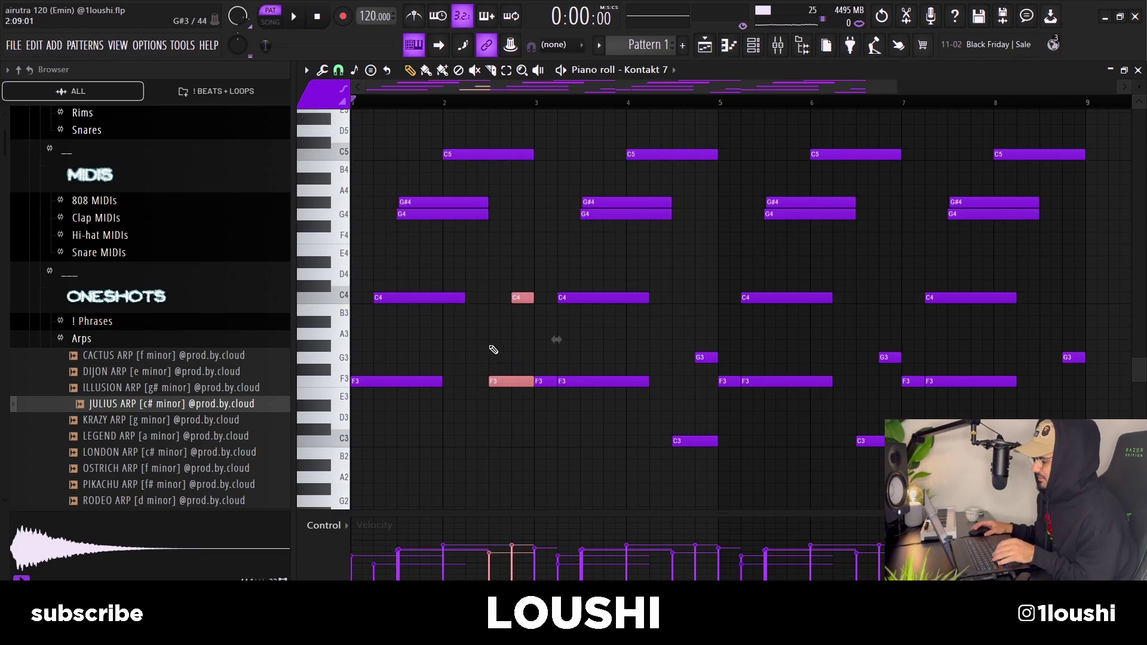
pyautogui.hotkey('ctrl', 'shift', 'z')
pyautogui.hotkey('ctrl', 'shift', 'z')
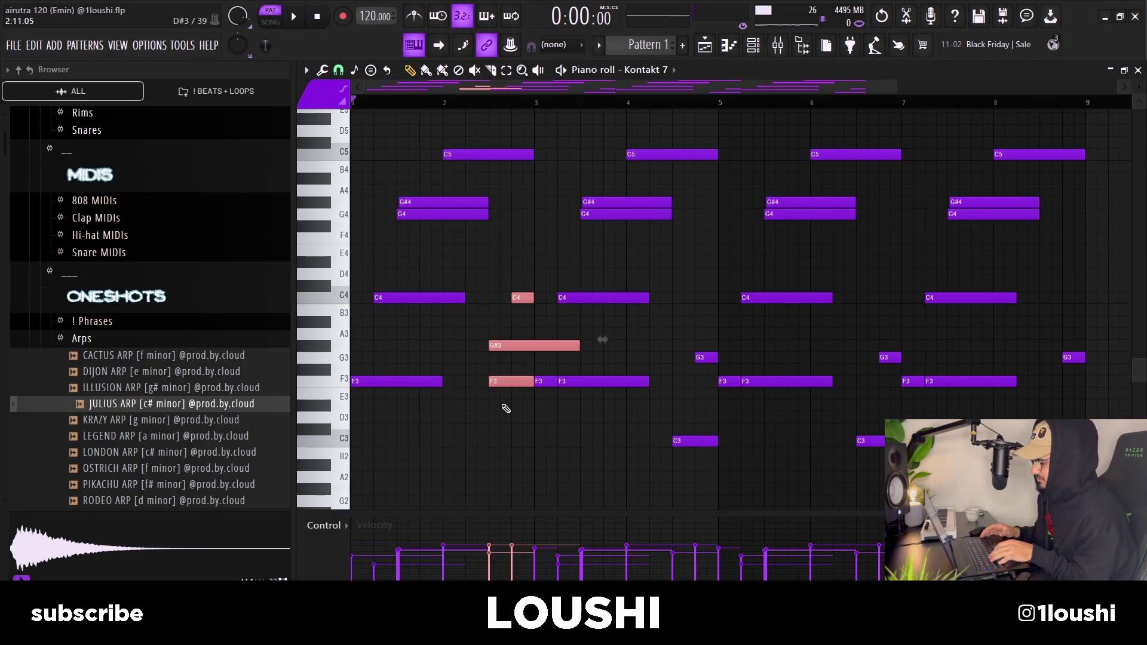
# Lower the late bar 2 F3 and C4 notes three semitones to D3 and A3, remove the G#3, and play the pattern.
pyautogui.hotkey('shift', 'Down')
pyautogui.hotkey('shift', 'Down')
pyautogui.hotkey('shift', 'Down')
pyautogui.rightClick(503, 383)
pyautogui.hotkey('ctrl', 'd')
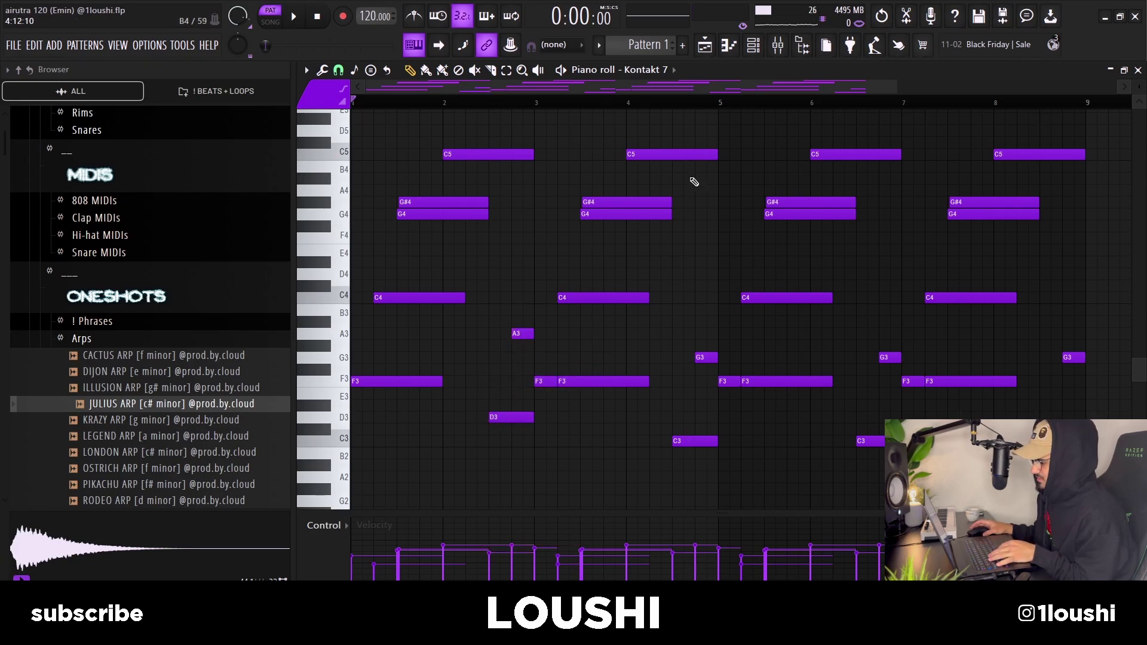
pyautogui.press('space')
pyautogui.hotkey('ctrl', 'd')
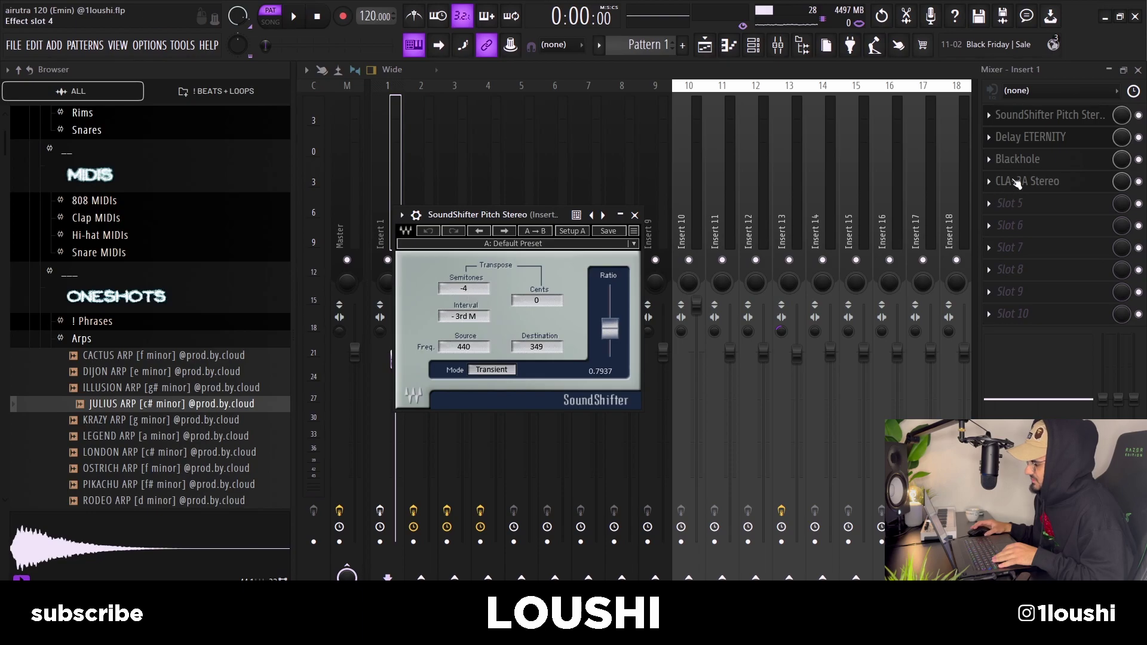
# Review the Delay ETERNITY, Blackhole and CLA-3A Stereo effects on mixer Insert 1 and close the mixer.
pyautogui.click(1020, 137)
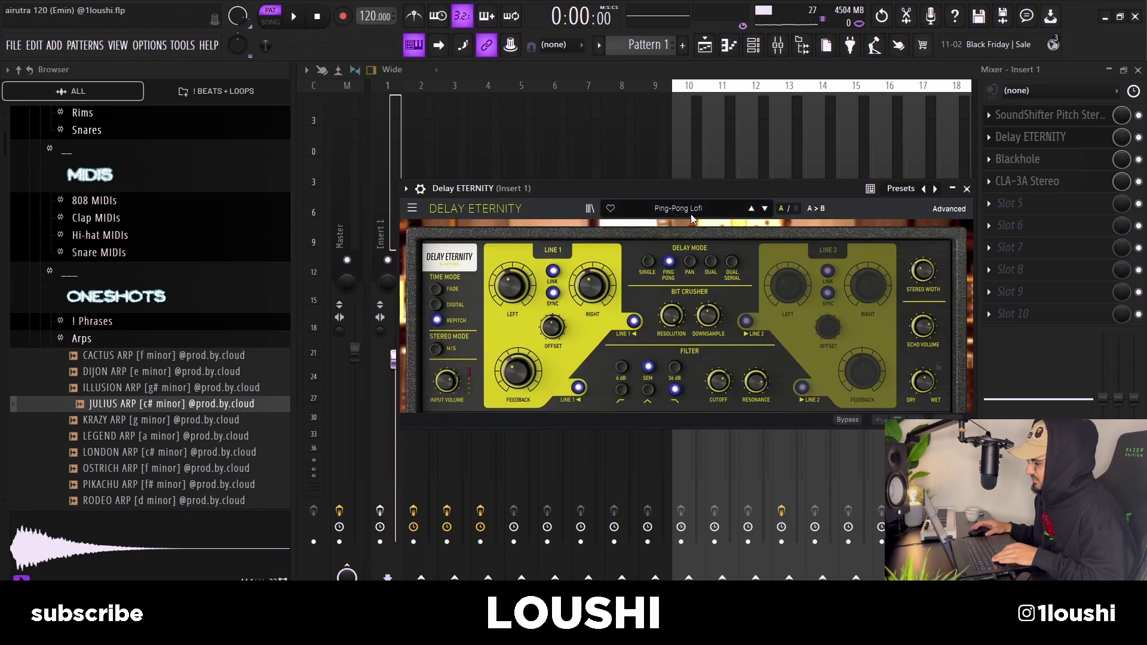
pyautogui.click(1017, 159)
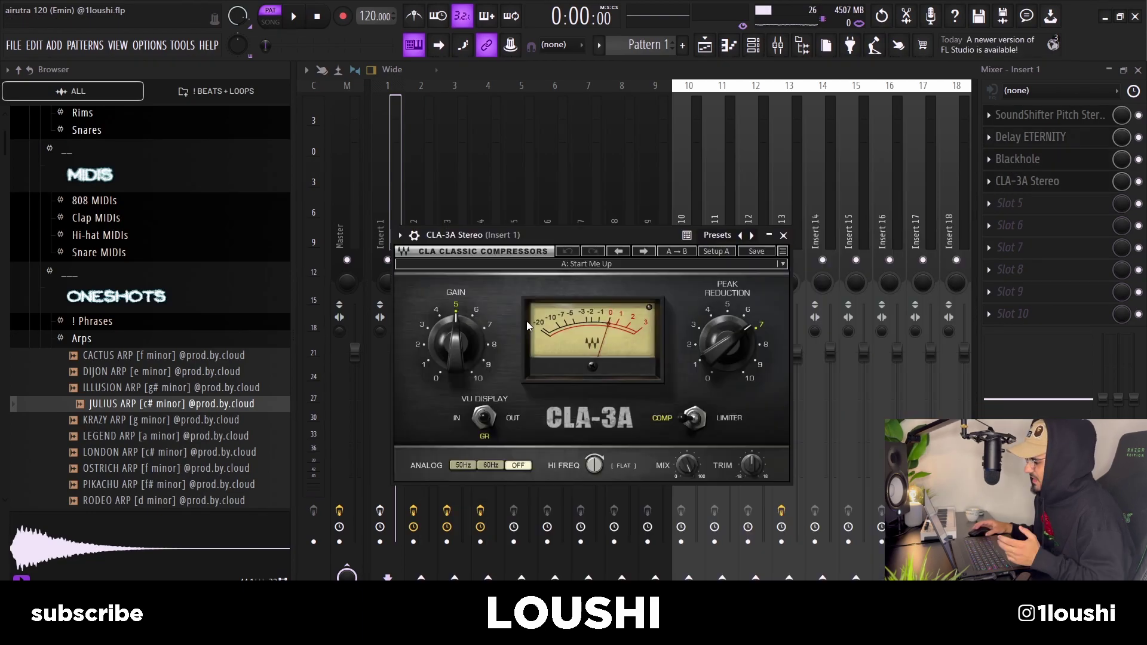
pyautogui.click(1138, 70)
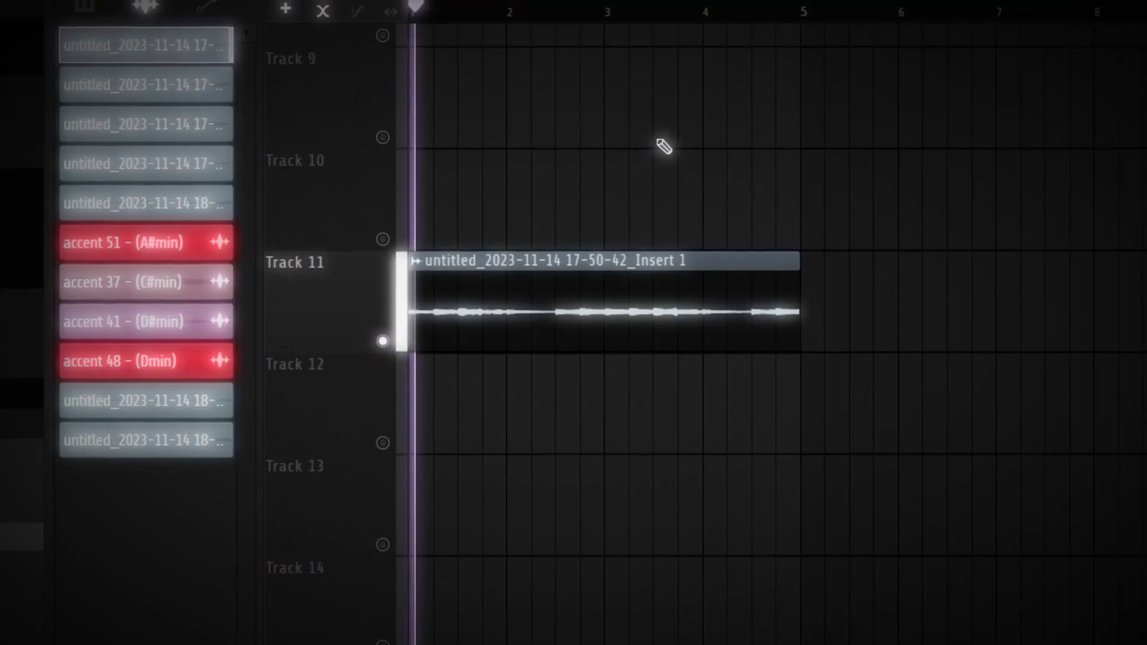
# Play the recorded clip on Track 11 and slice it halfway and three quarters through bar 2 and at bar 3.
pyautogui.press('space')
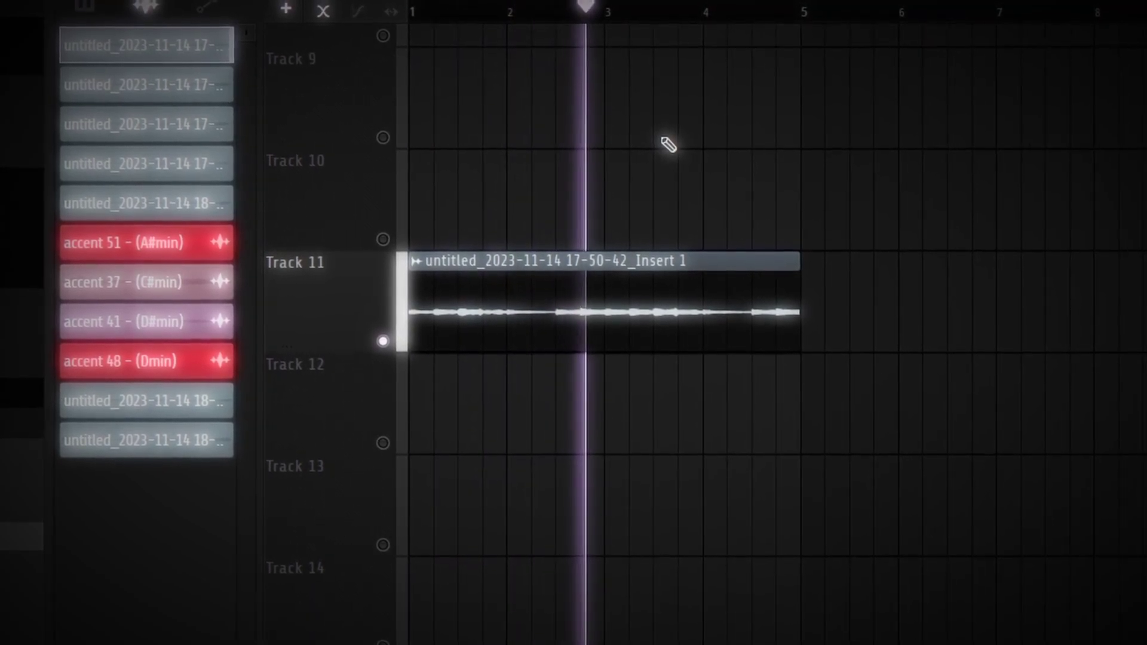
pyautogui.press('space')
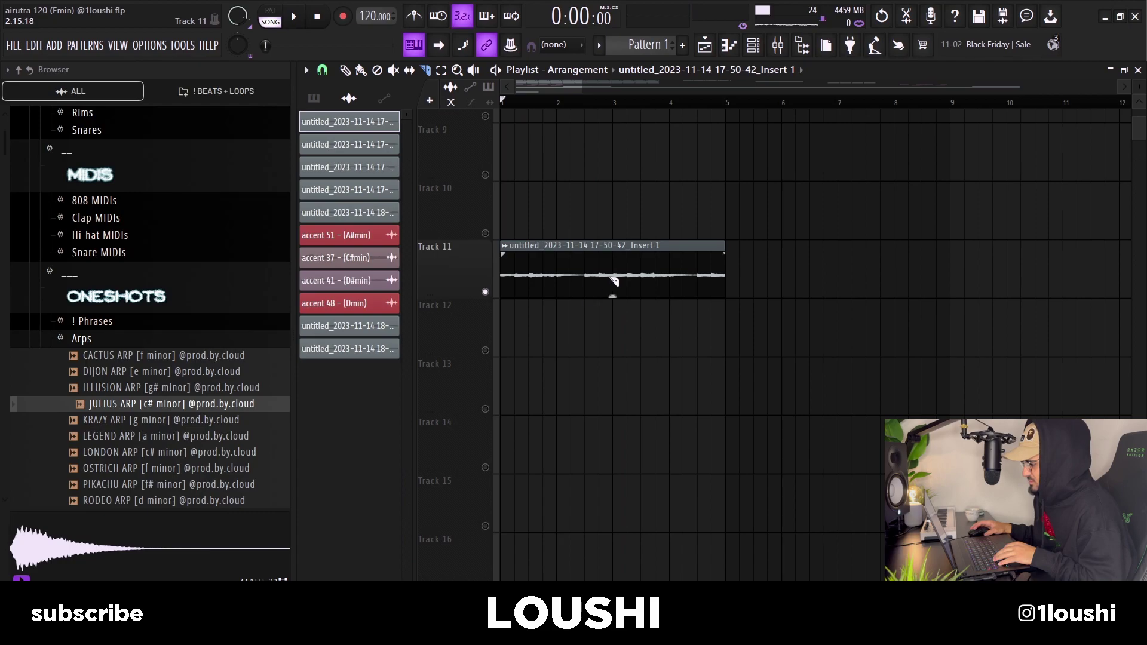
pyautogui.moveTo(584, 266); pyautogui.dragTo(614, 296)
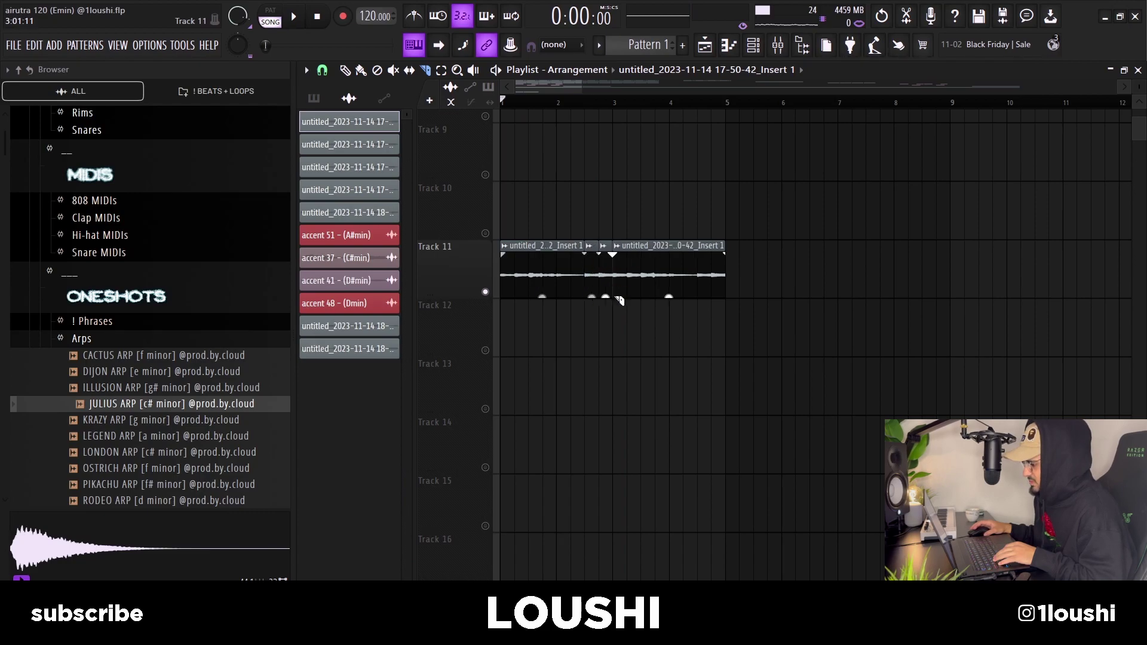
# Make the two short bar 2 slices on Track 11 unique as samples.
pyautogui.click(595, 251)
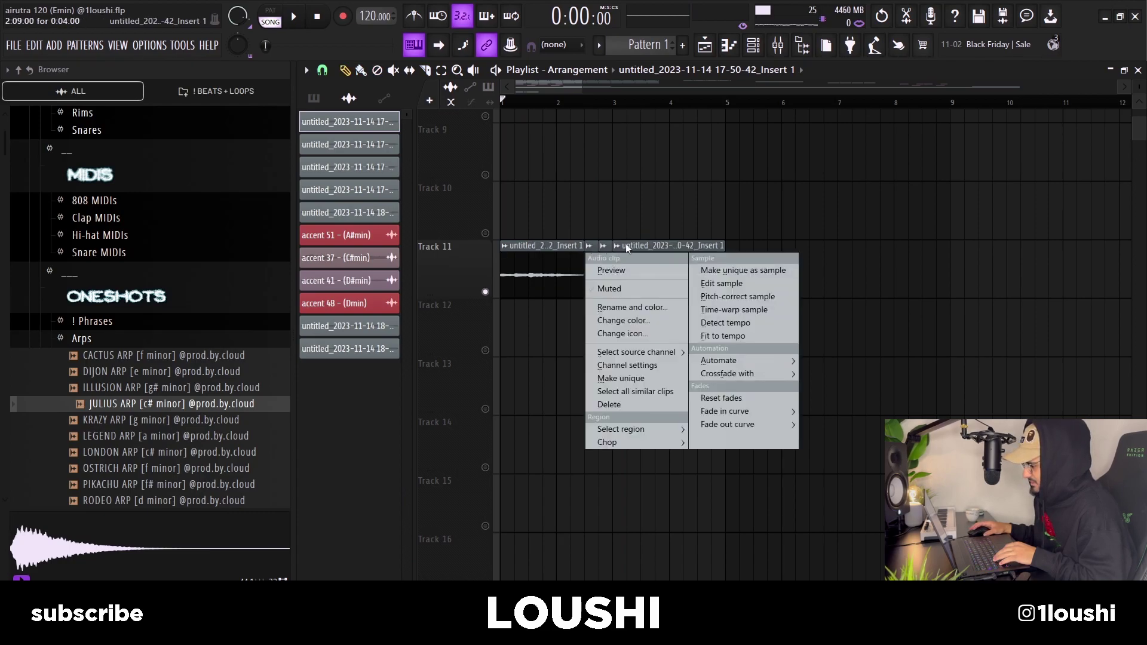
pyautogui.click(720, 272)
pyautogui.press('Return')
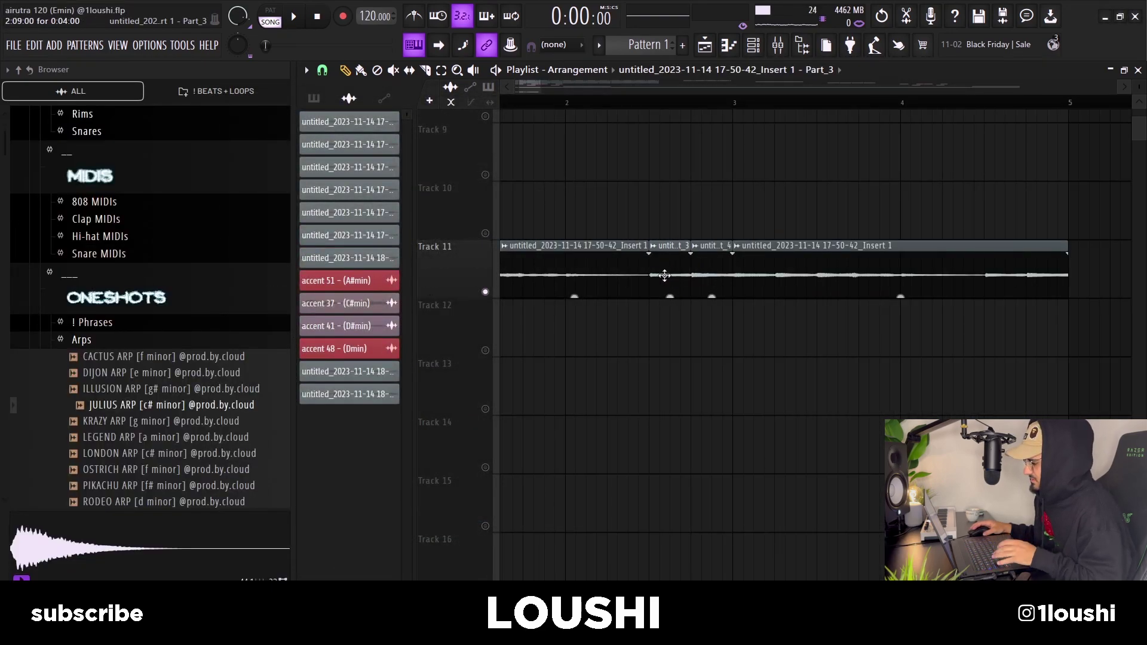
# Reverse the two short slices, Part_3 and Part_4, in their audio clip settings.
pyautogui.doubleClick(664, 275)
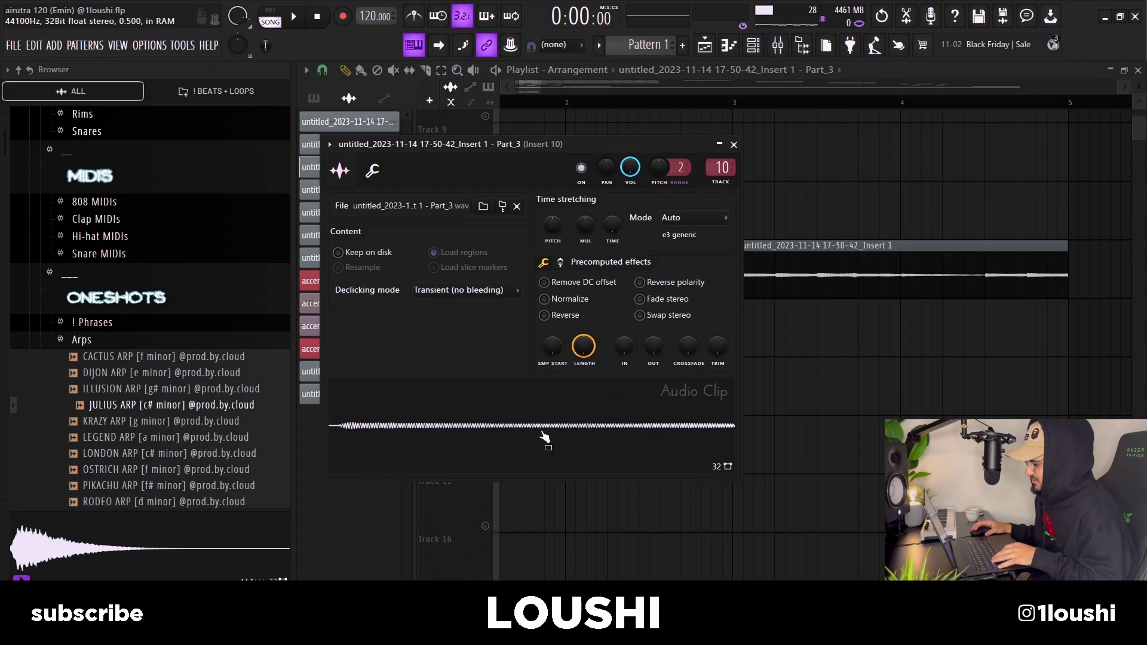
pyautogui.click(574, 318)
pyautogui.press('Escape')
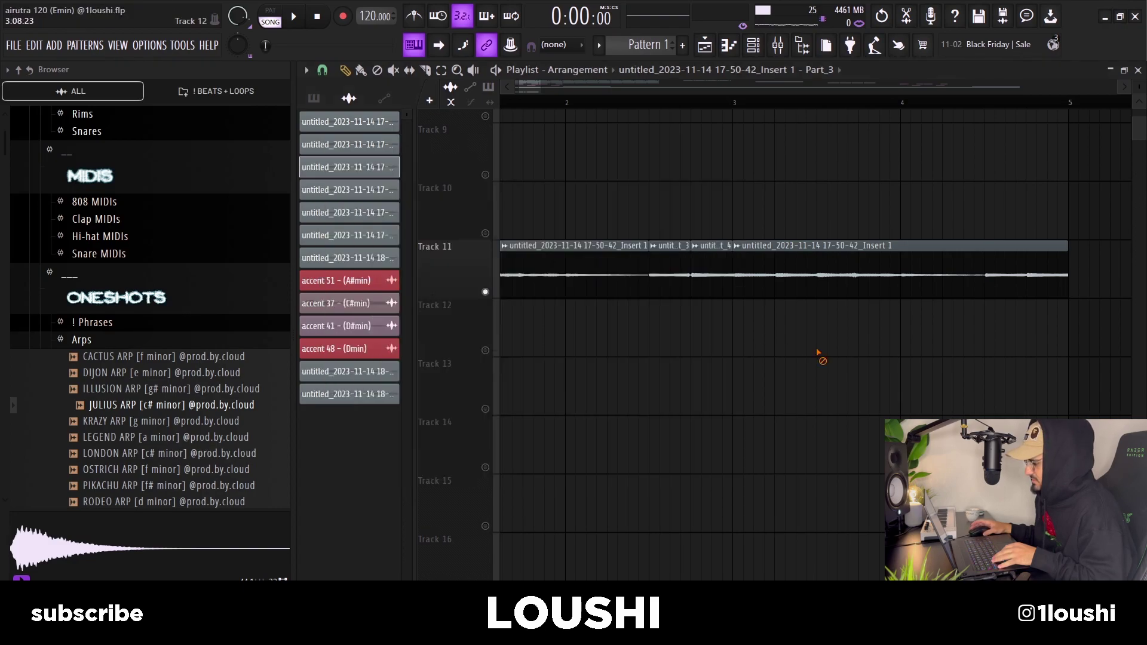
pyautogui.doubleClick(712, 281)
pyautogui.click(582, 335)
pyautogui.press('Escape')
# Select all the clips on Track 11 and add short fades of about 0.010 seconds at the slice edges.
pyautogui.moveTo(757, 354); pyautogui.dragTo(625, 263)
pyautogui.moveTo(667, 269); pyautogui.dragTo(637, 263)
pyautogui.moveTo(786, 270); pyautogui.dragTo(798, 274)
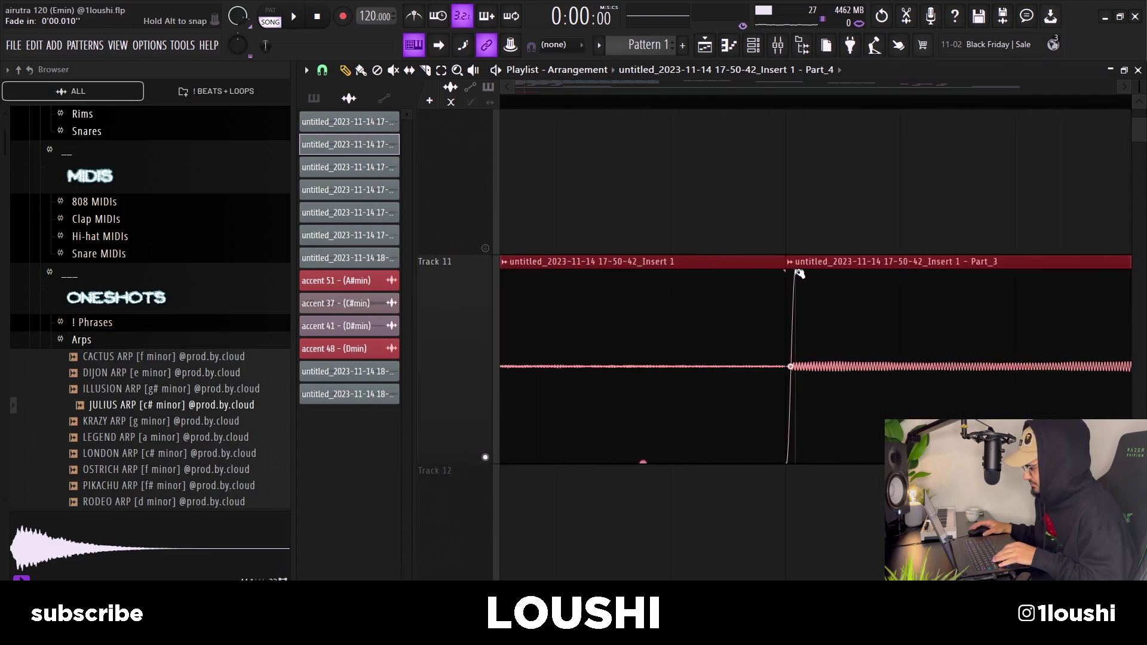
pyautogui.scroll(-4, 657, 245)
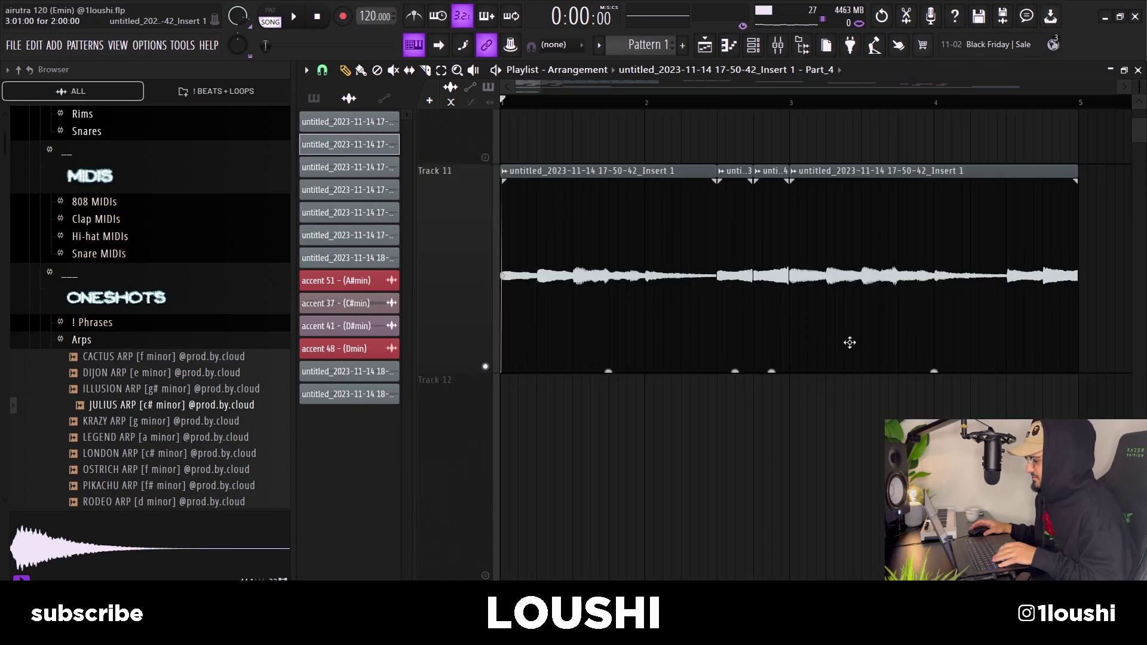
# Delete the long clip starting at bar 3, duplicate the first two bars of slices in its place, and play the result.
pyautogui.press('space')
pyautogui.rightClick(888, 315)
pyautogui.moveTo(893, 315); pyautogui.dragTo(534, 320)
pyautogui.hotkey('ctrl', 'b')
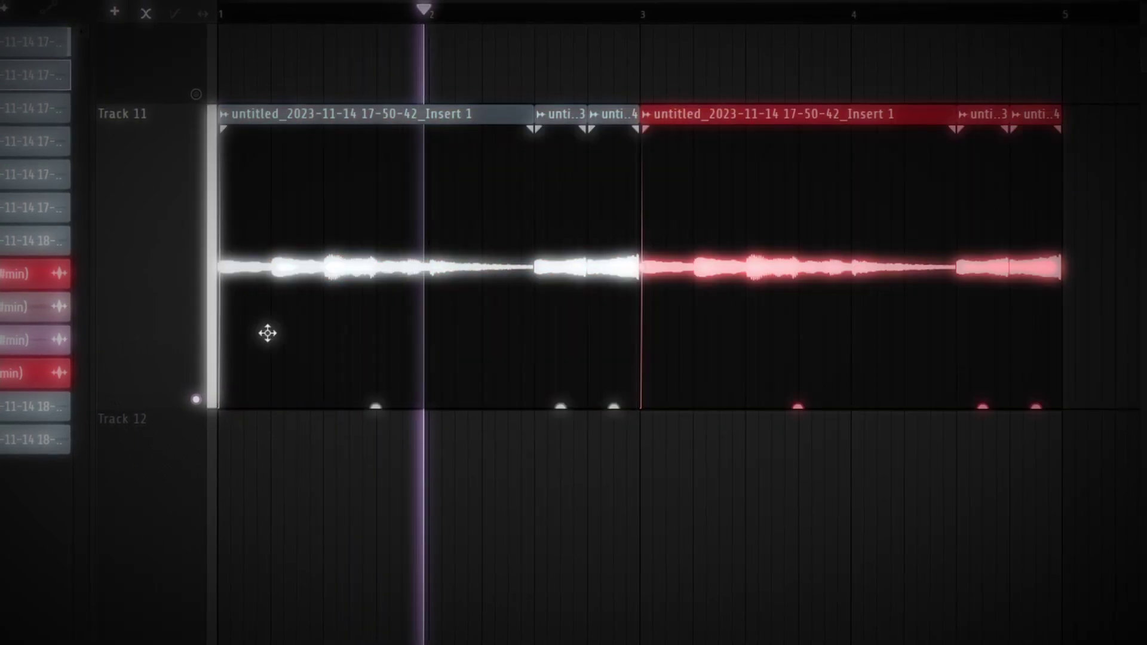
pyautogui.keyDown('ctrl'); pyautogui.click(635, 553); pyautogui.keyUp('ctrl')
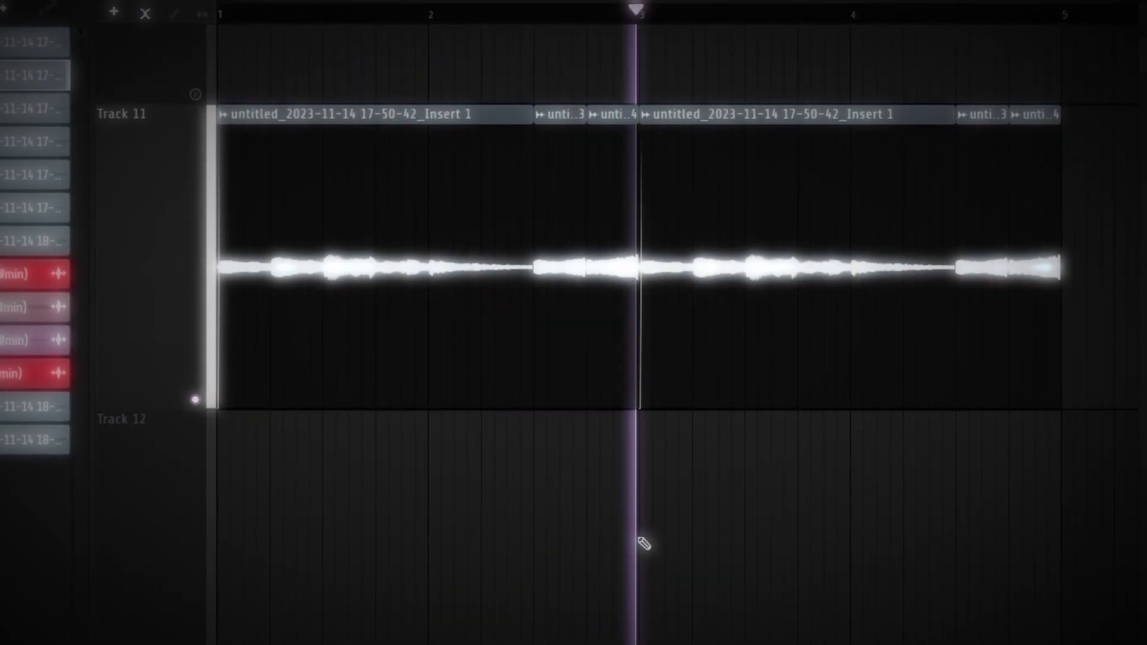
pyautogui.press('space')
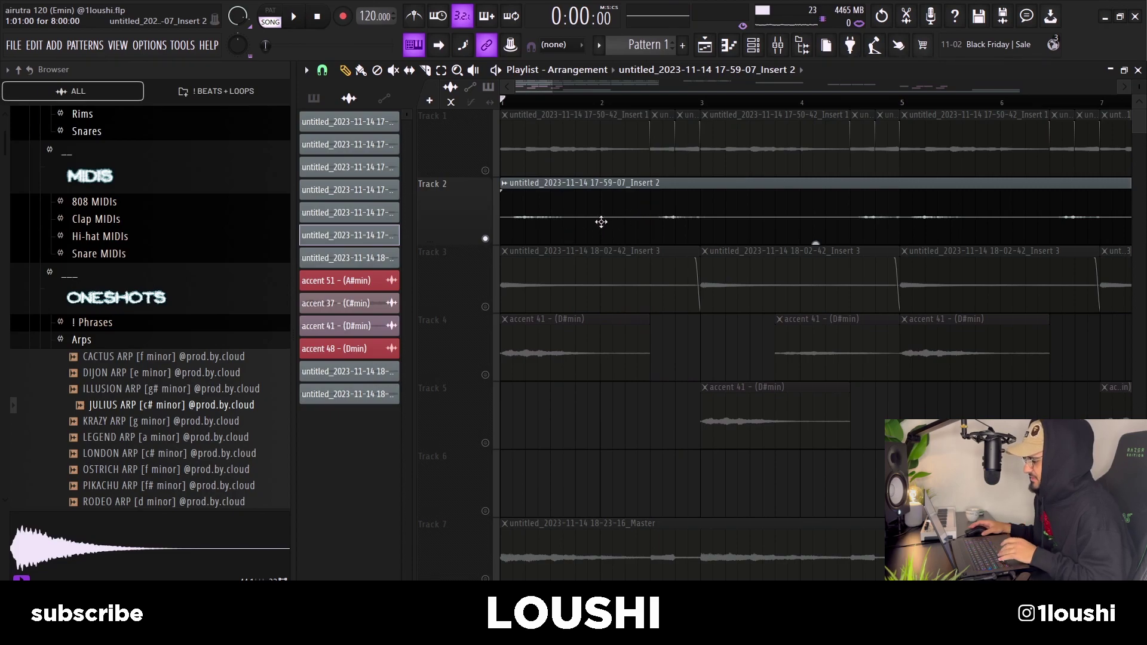
# Play the Track 2 recording and view its CREEPINGGHOSTS preset and the 1 HZE - DARKNESS bank in Analog Lab V.
pyautogui.press('space')
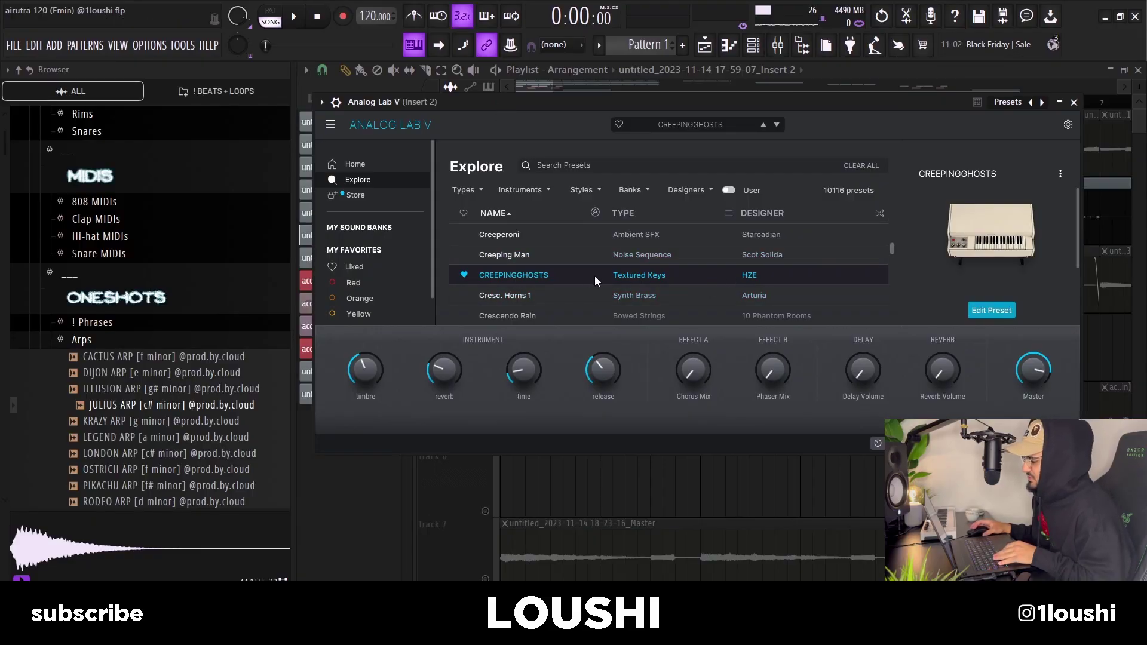
pyautogui.click(1002, 443)
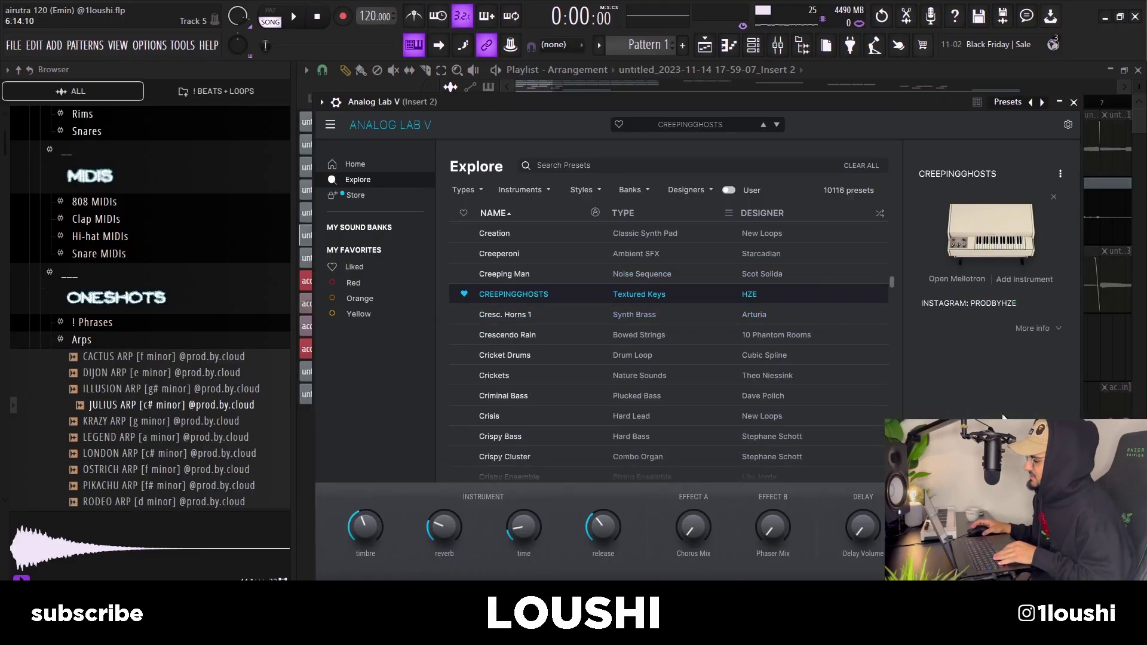
pyautogui.click(1009, 175)
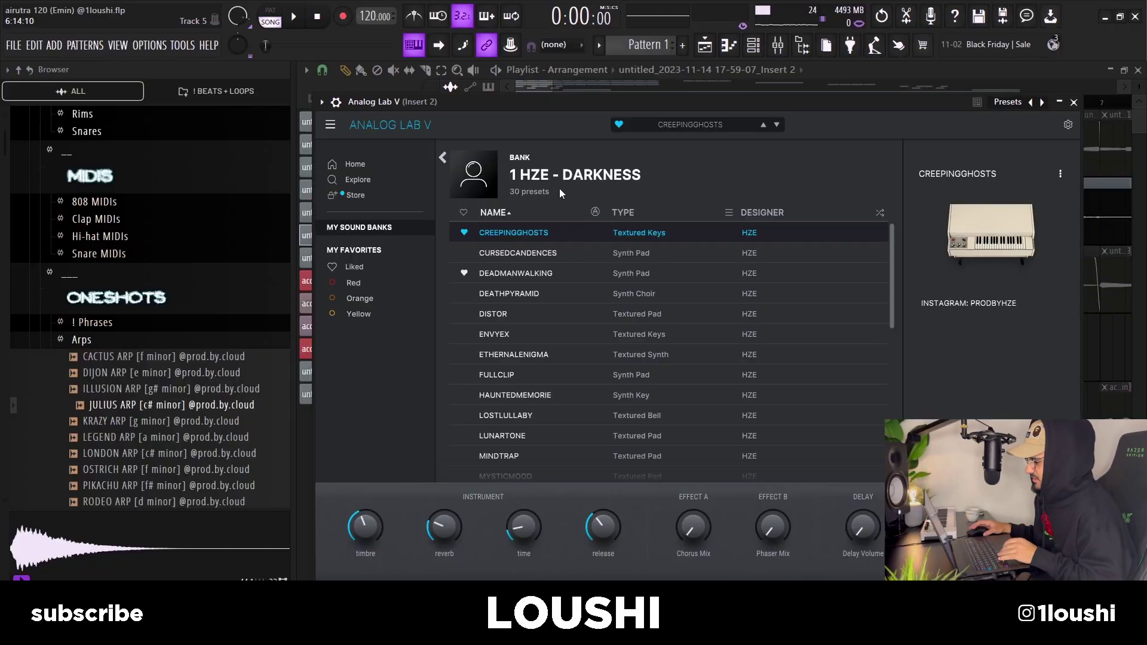
# Examine the G#5 and D#6 note pattern in the Analog Lab V piano roll.
pyautogui.press('F7')
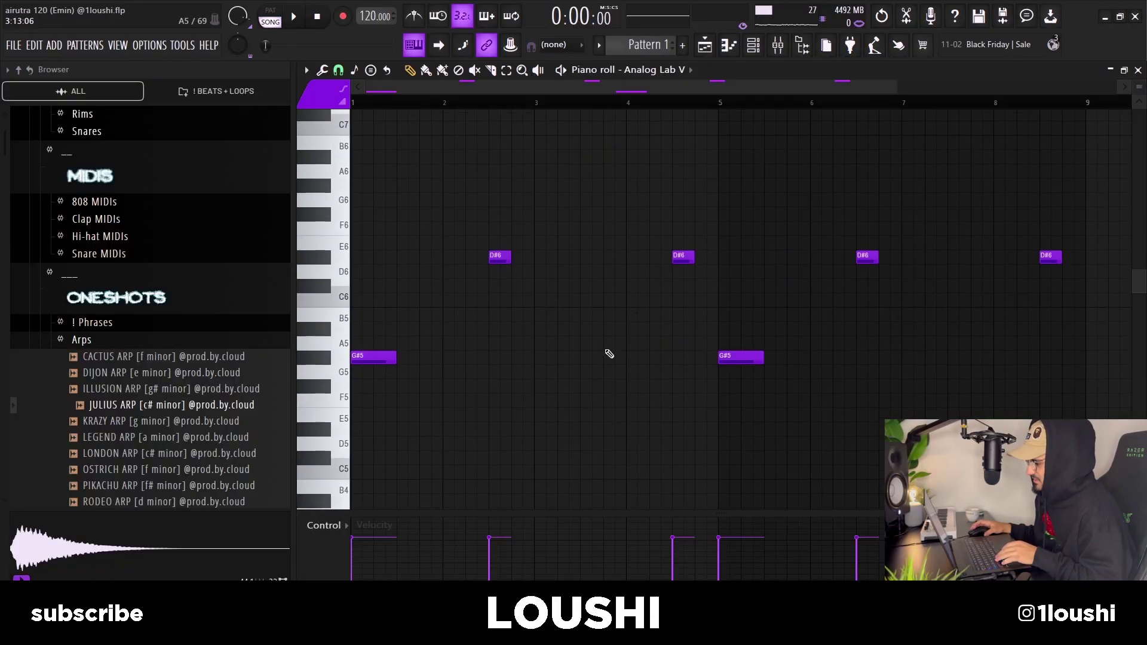
pyautogui.moveTo(545, 392); pyautogui.dragTo(369, 261)
pyautogui.moveTo(705, 280); pyautogui.dragTo(632, 254)
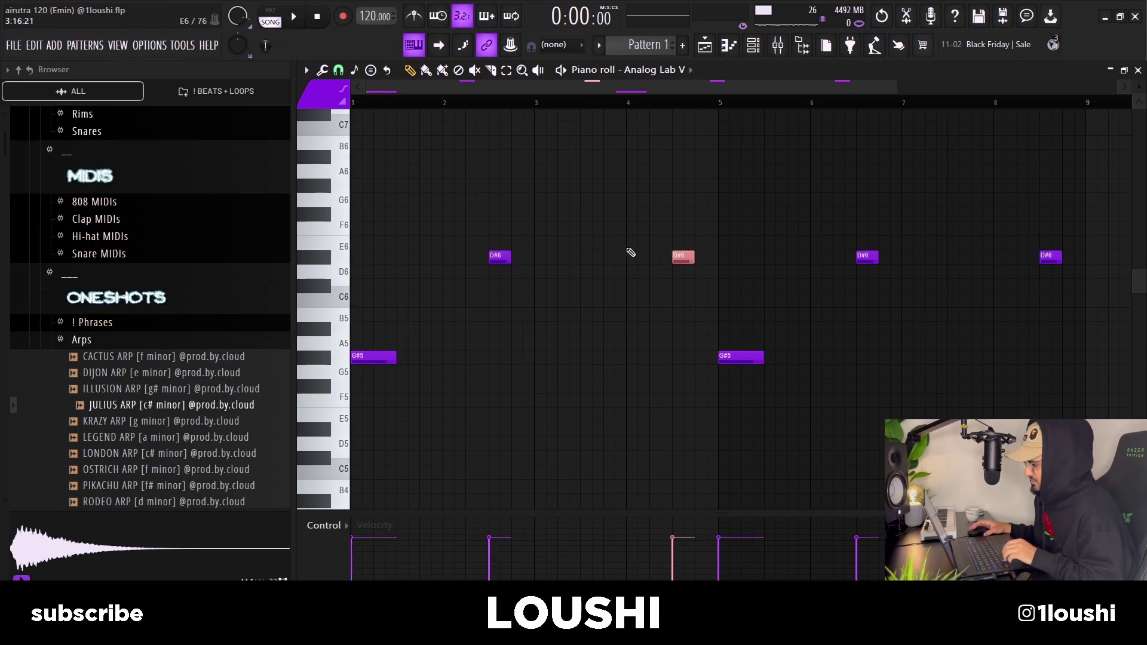
# Return to the playlist and view the NOIRE Pure piano with its Dark preset in Kontakt.
pyautogui.press('F5')
pyautogui.keyDown('ctrl'); pyautogui.click(592, 327); pyautogui.keyUp('ctrl')
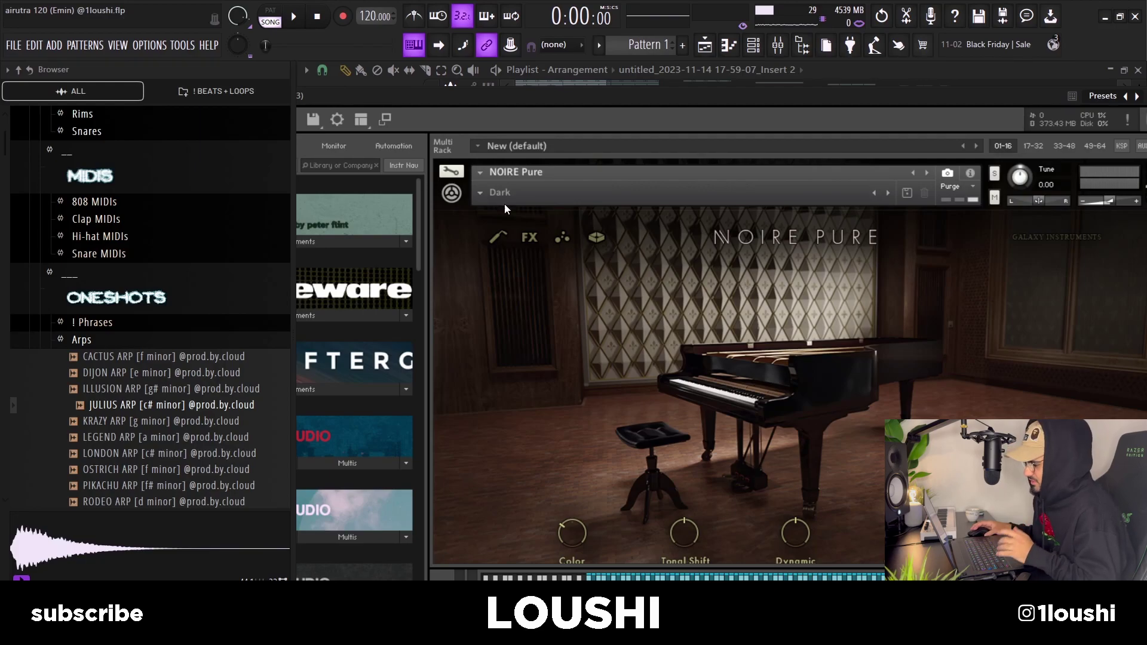
pyautogui.moveTo(515, 132); pyautogui.dragTo(569, 424)
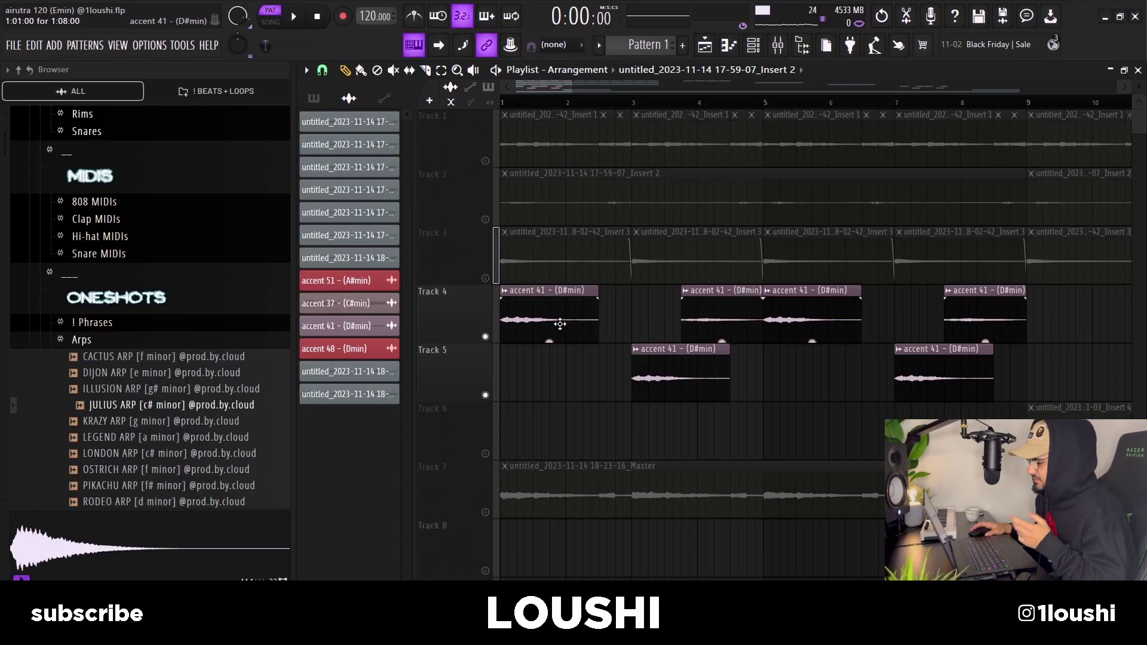
# Locate the accent 41 - (D#min) sample of the Track 4 clips in the browser and play the arrangement from beat 4 of bar 1.
pyautogui.doubleClick(546, 290)
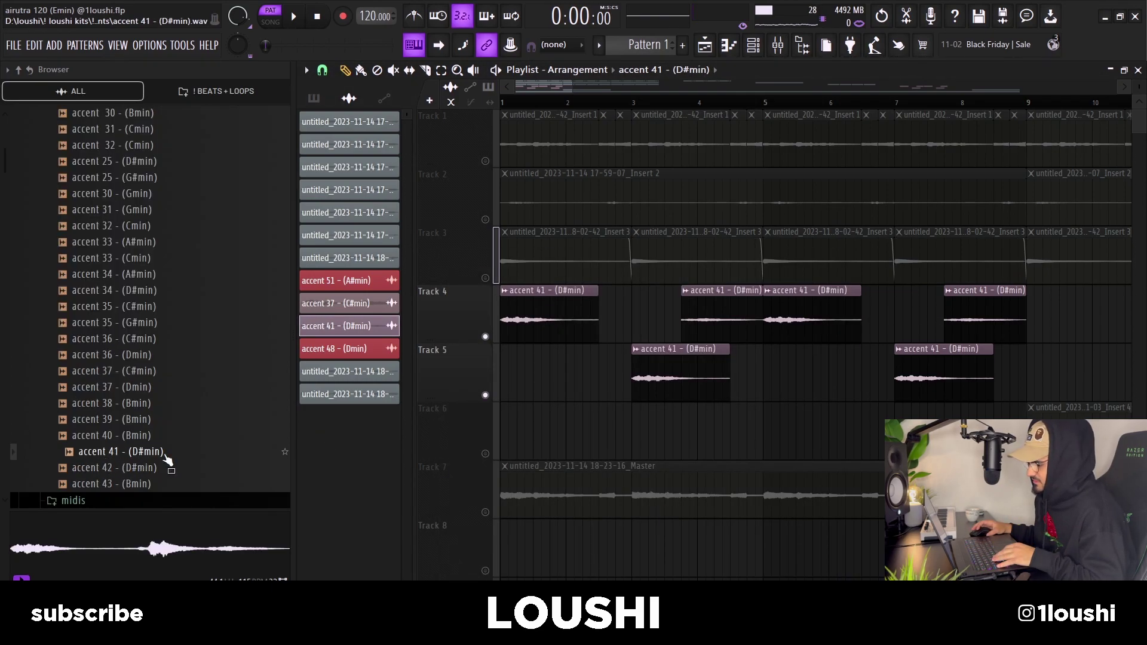
pyautogui.moveTo(168, 460); pyautogui.dragTo(665, 408)
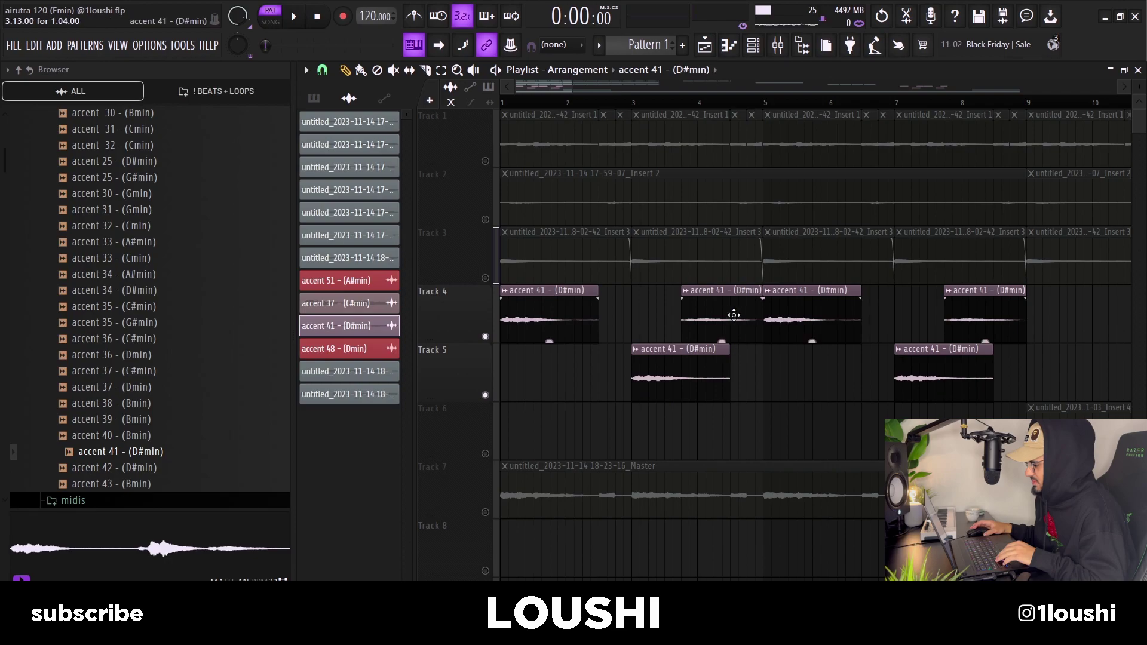
pyautogui.click(554, 102)
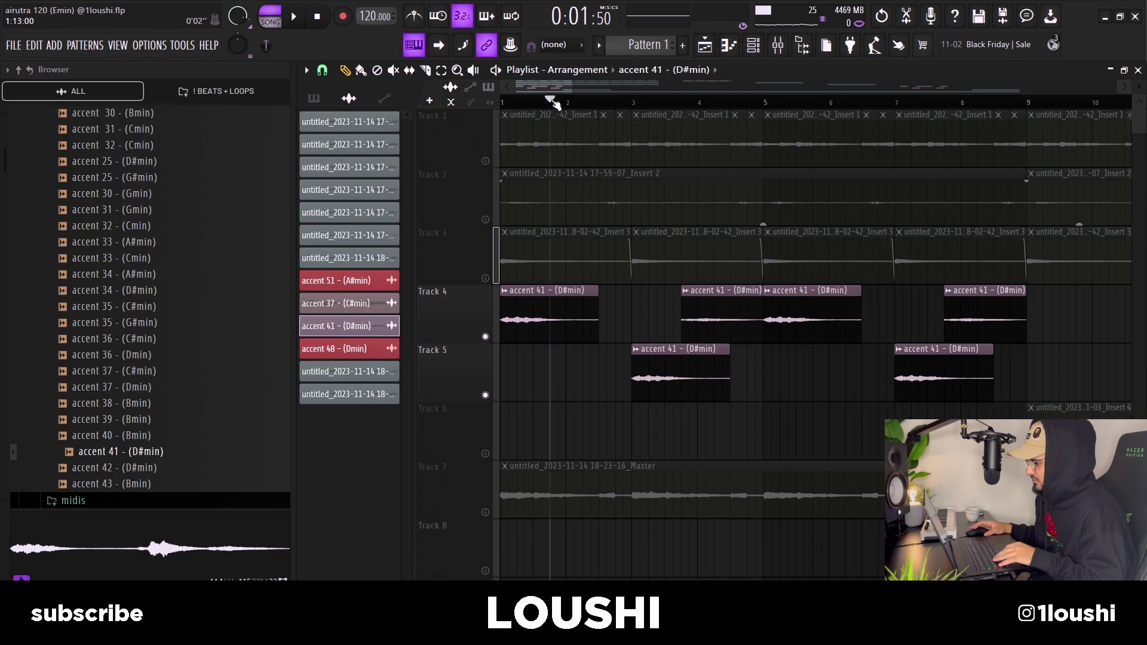
pyautogui.press('space')
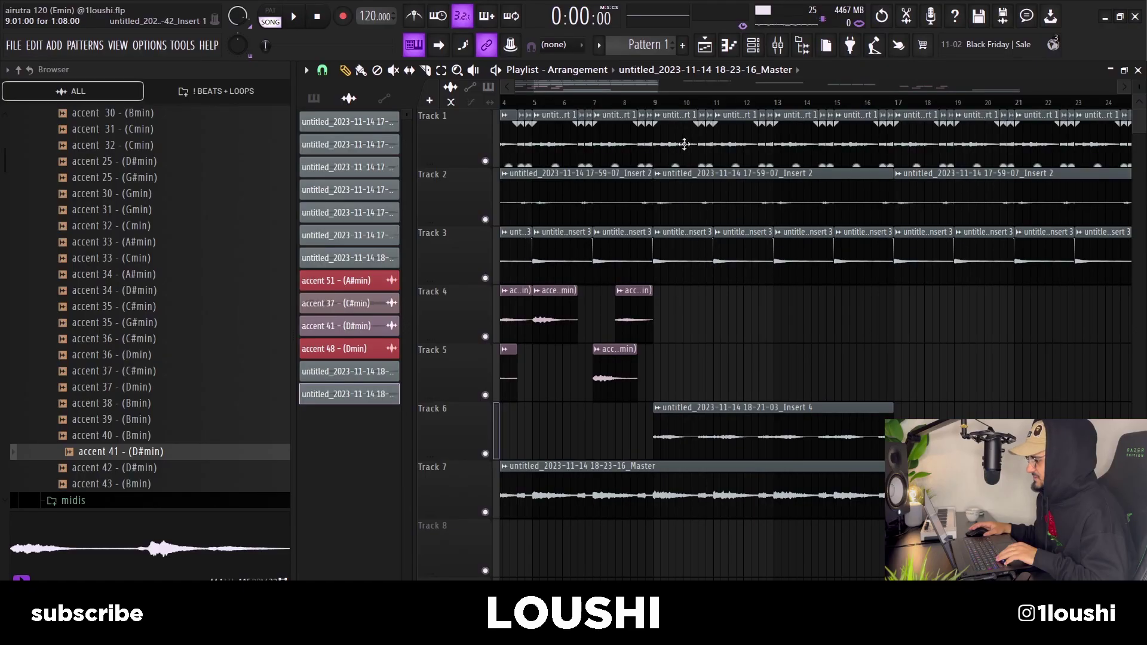
# Select all the accent clips on Tracks 4 and 5 from bar 1 to bar 11 in the playlist.
pyautogui.moveTo(667, 113); pyautogui.dragTo(893, 411)
pyautogui.moveTo(884, 322); pyautogui.dragTo(664, 100)
pyautogui.moveTo(711, 397); pyautogui.dragTo(274, 313)
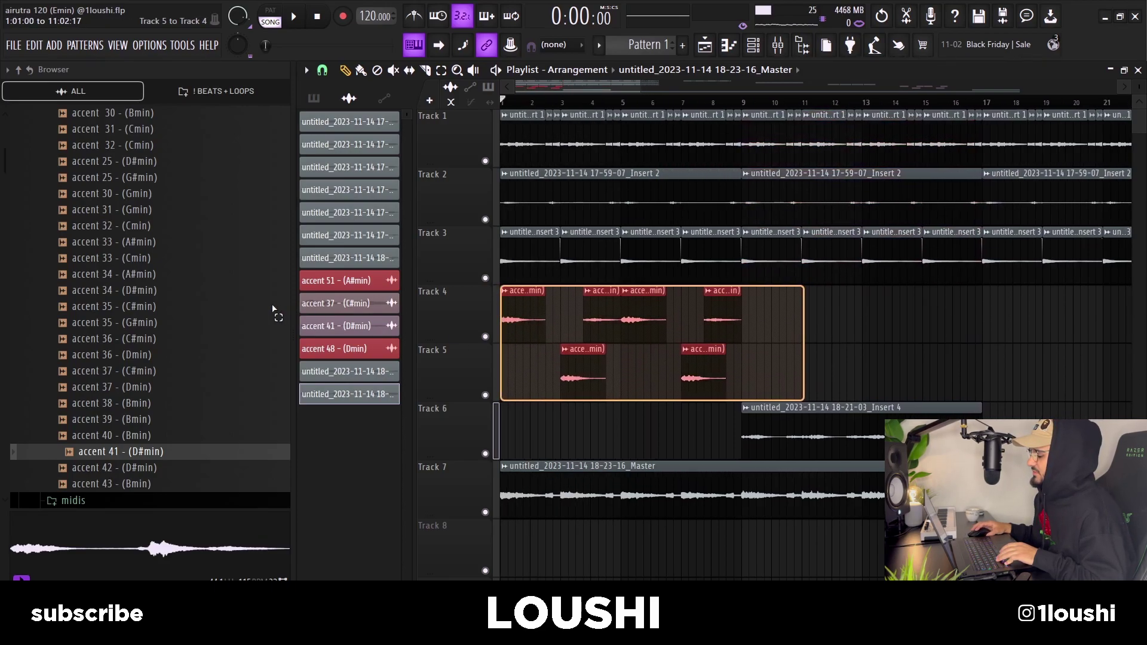
# View the Bend preset of the Track 6 recording in Analog Lab V #2 and its 1 MF - SPECTER sound bank.
pyautogui.doubleClick(742, 435)
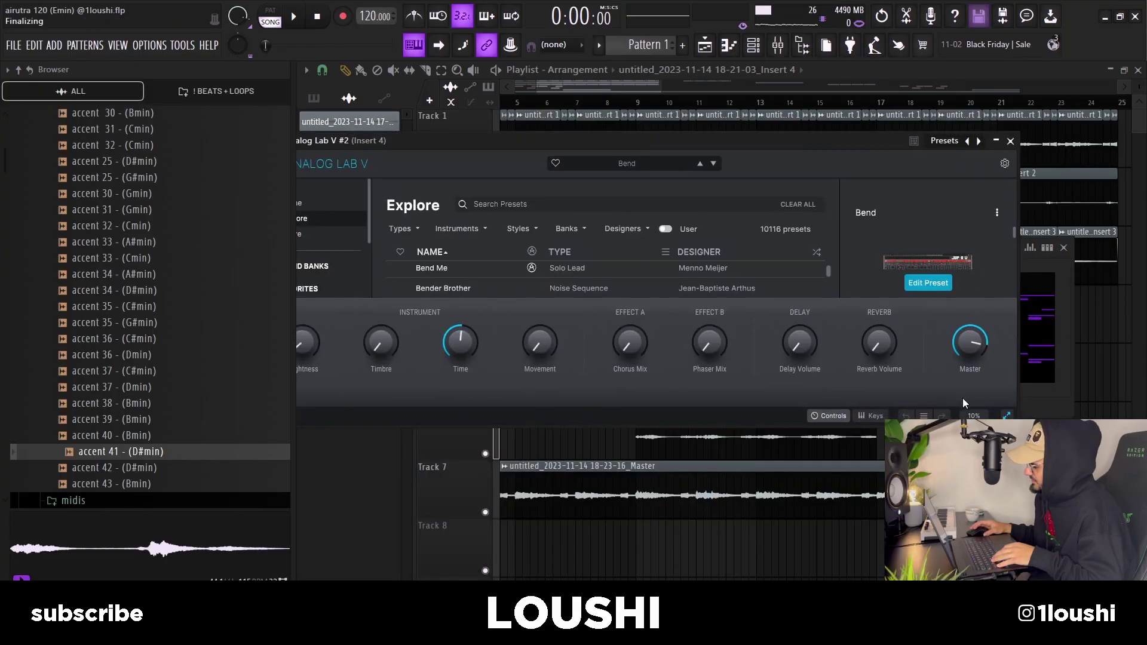
pyautogui.click(1007, 415)
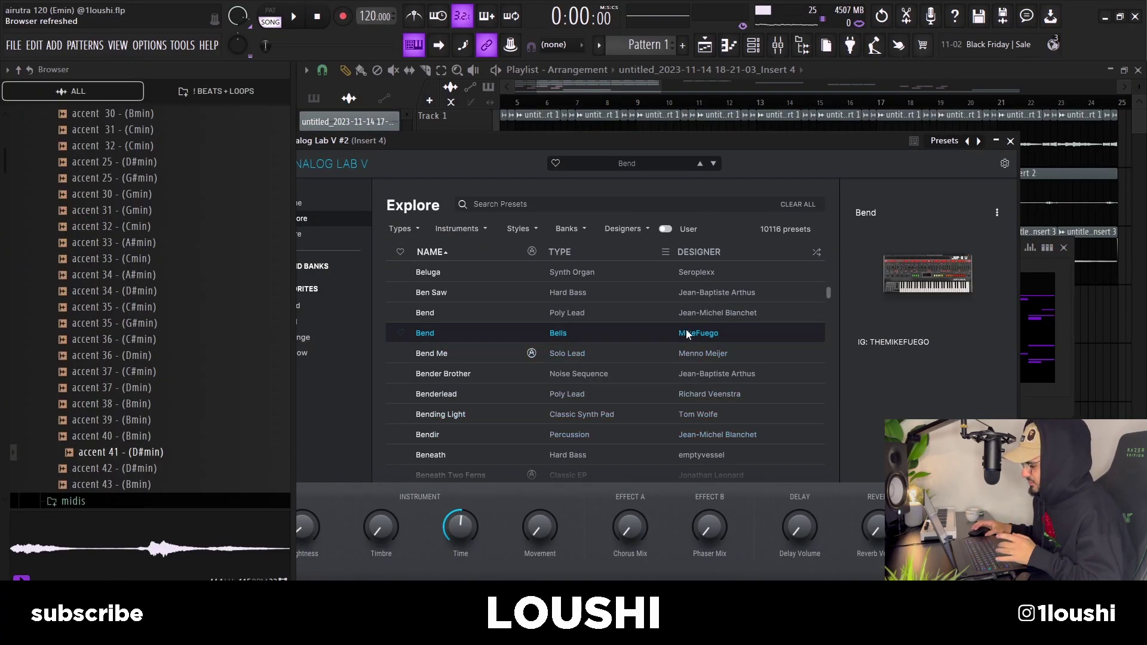
pyautogui.moveTo(425, 147); pyautogui.dragTo(521, 143)
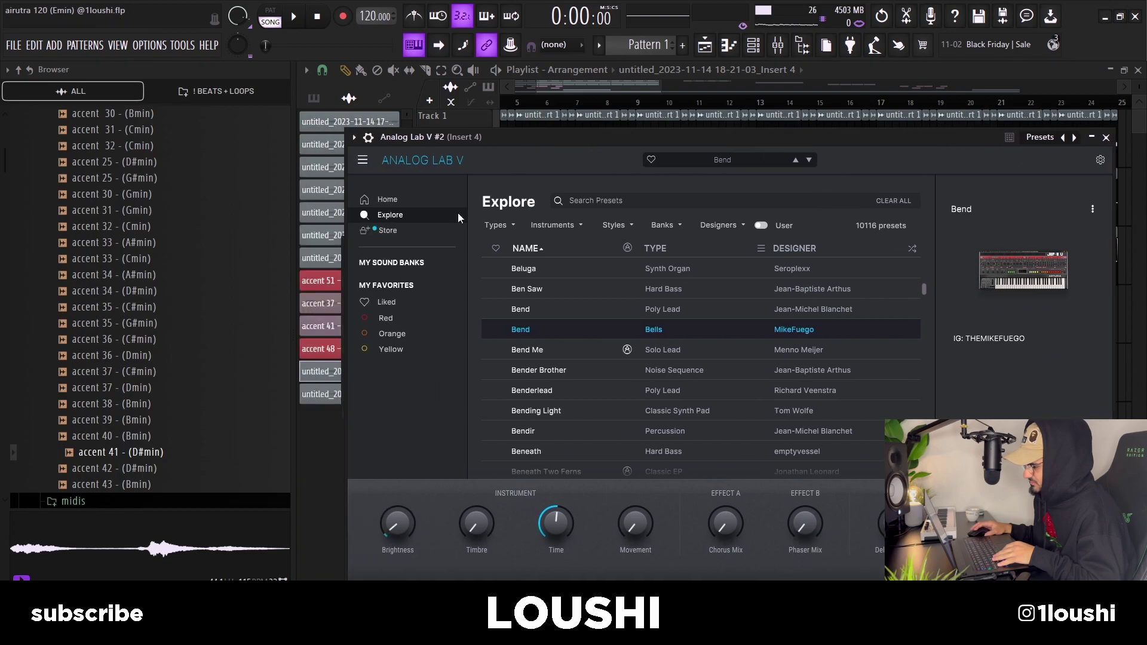
pyautogui.click(412, 263)
pyautogui.click(954, 314)
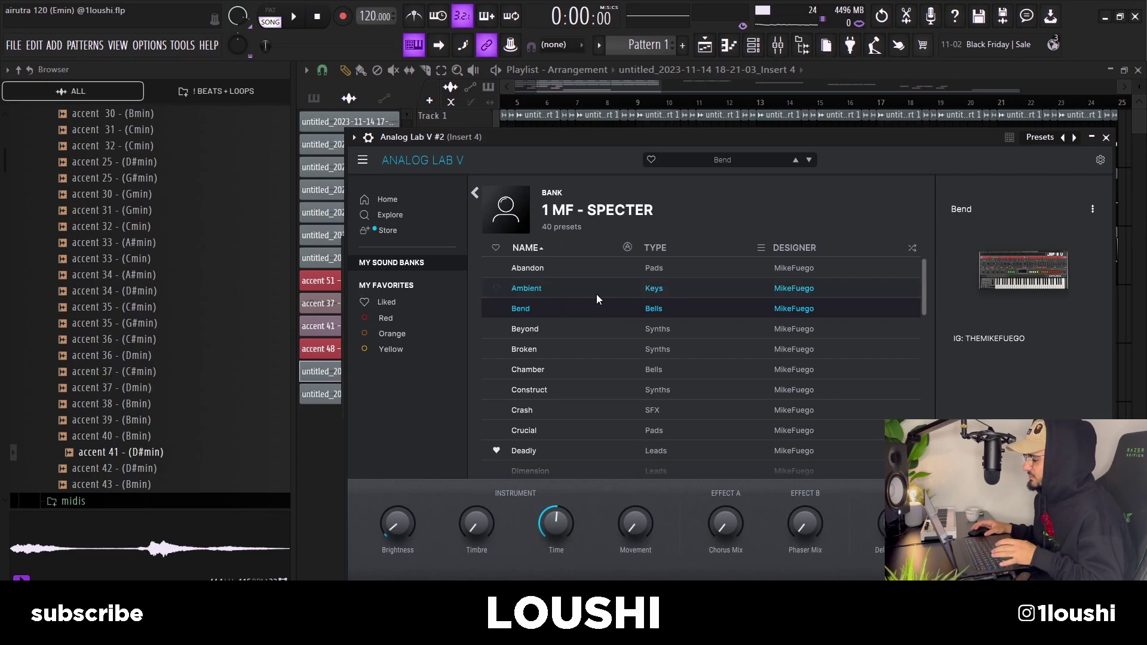
# Examine the G#5, D#6 and G#6 note pattern in the Analog Lab V #2 piano roll.
pyautogui.press('F7')
pyautogui.scroll(-1, 630, 325)
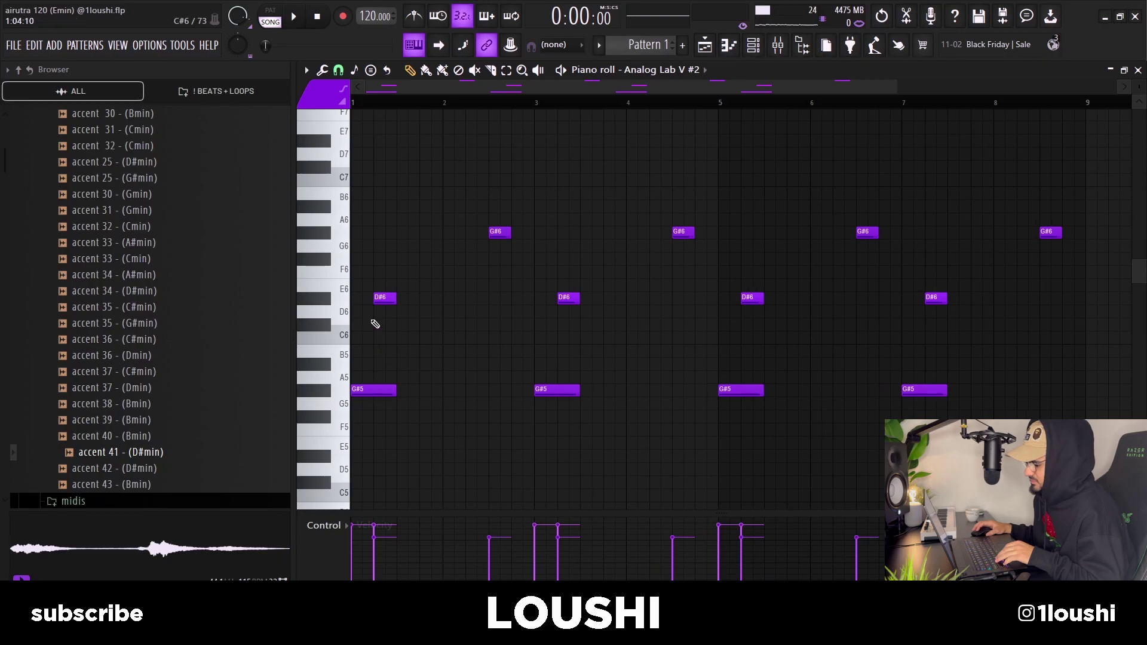
pyautogui.moveTo(442, 214); pyautogui.dragTo(671, 245)
pyautogui.rightClick(744, 238)
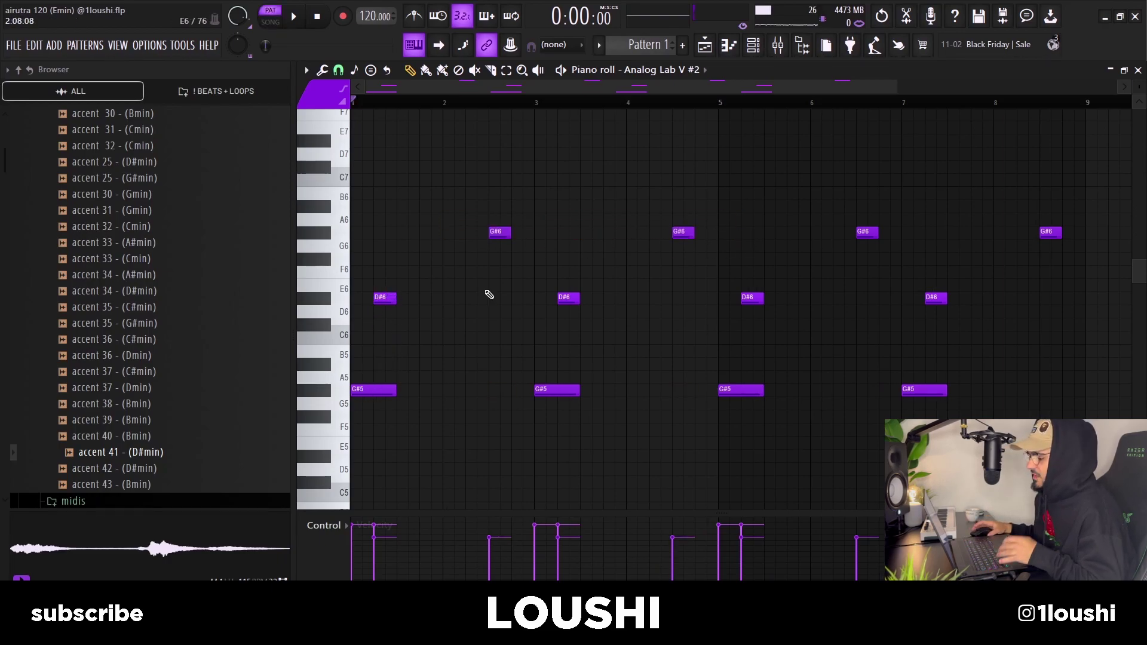